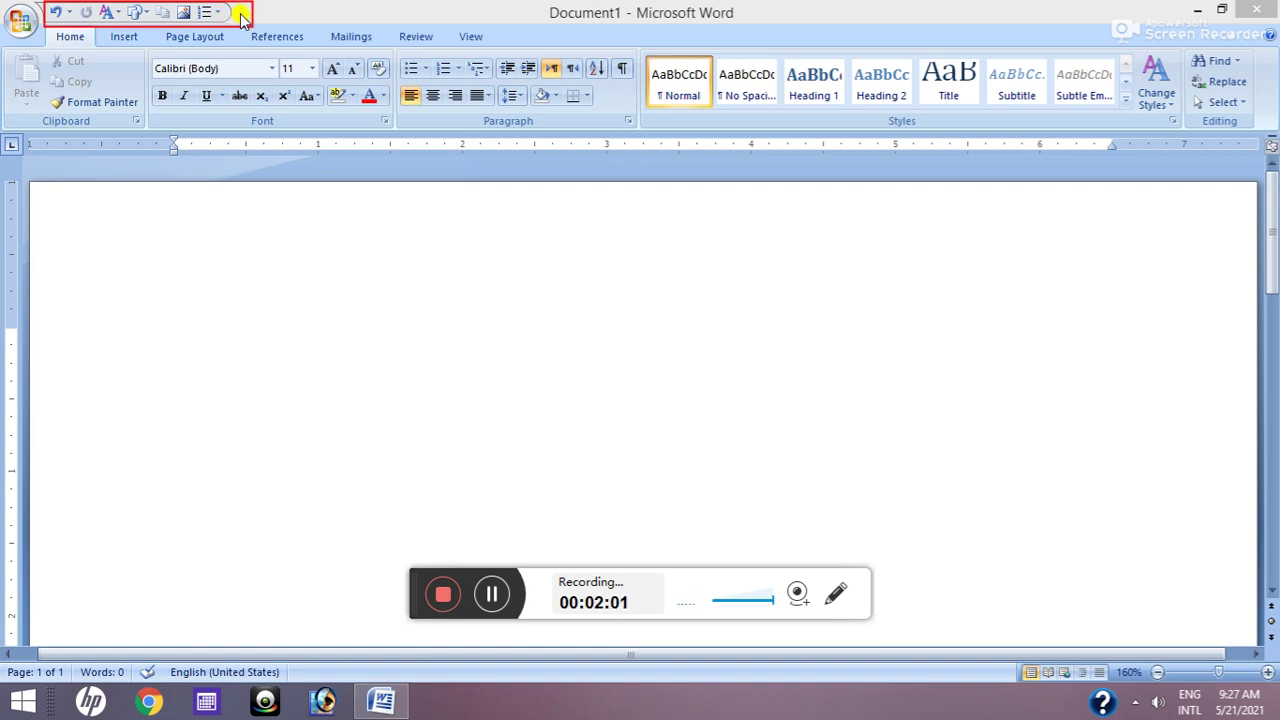
Add the New command to the Quick Access Toolbar.
{"action": "left_click", "coordinate": [241, 18]}
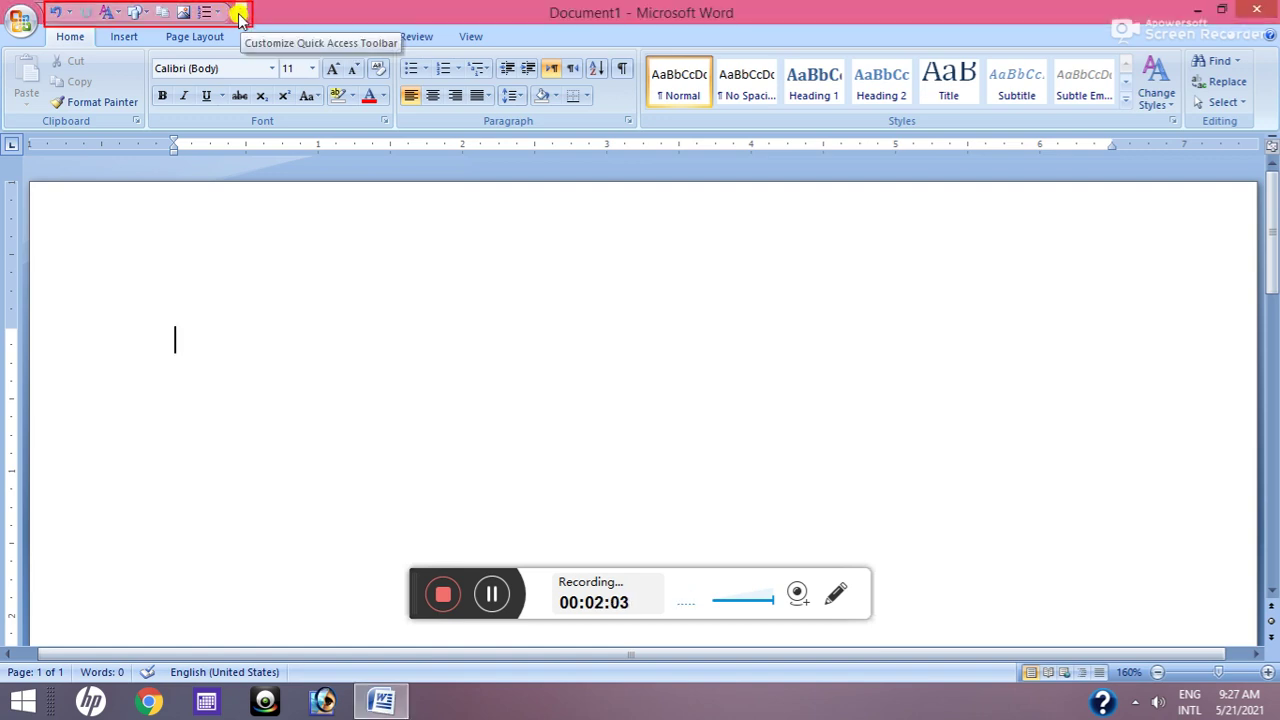
{"action": "left_click", "coordinate": [241, 13]}
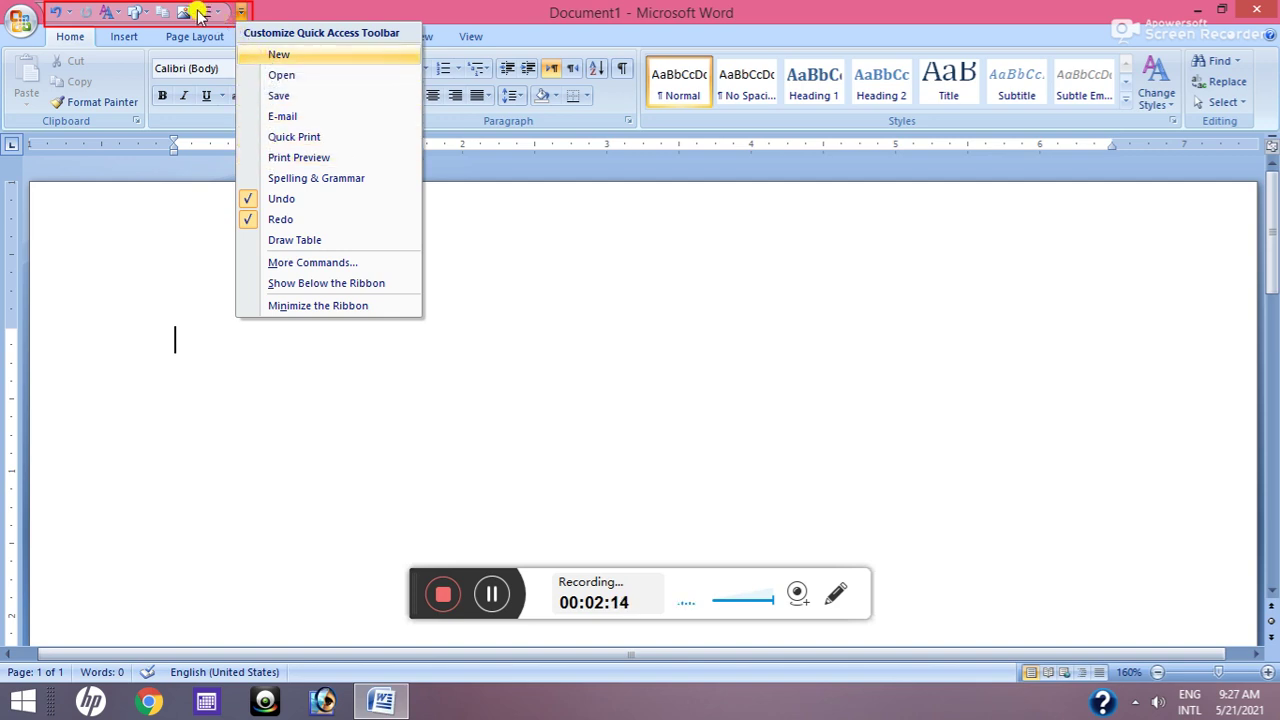
{"action": "right_click", "coordinate": [262, 57]}
{"action": "left_click", "coordinate": [263, 58]}
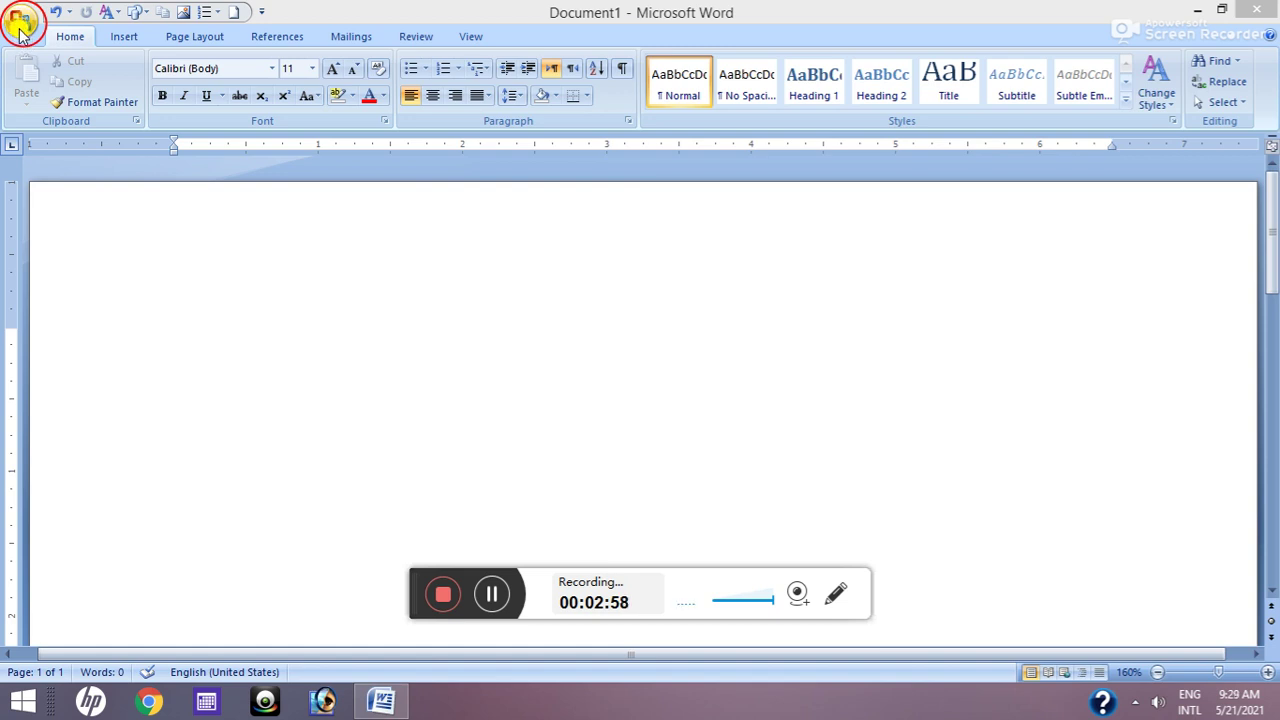
{"action": "left_click", "coordinate": [21, 30]}
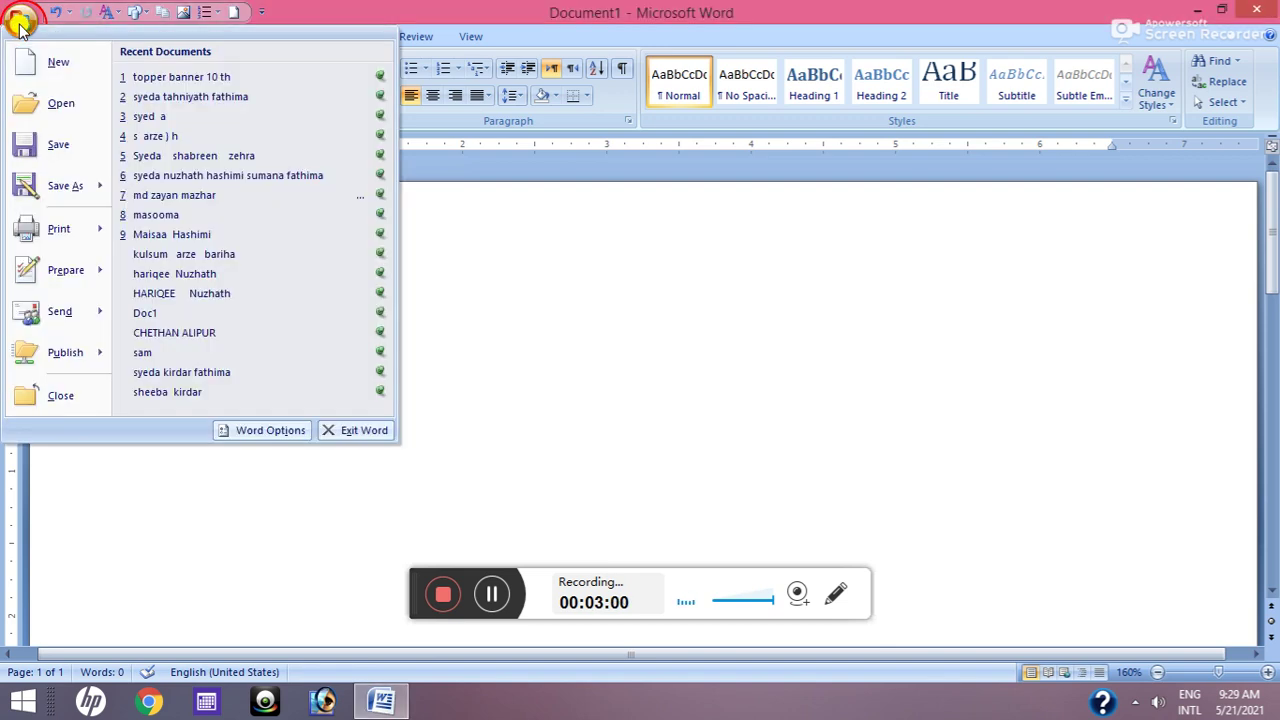
{"action": "mouse_move", "coordinate": [50, 236]}
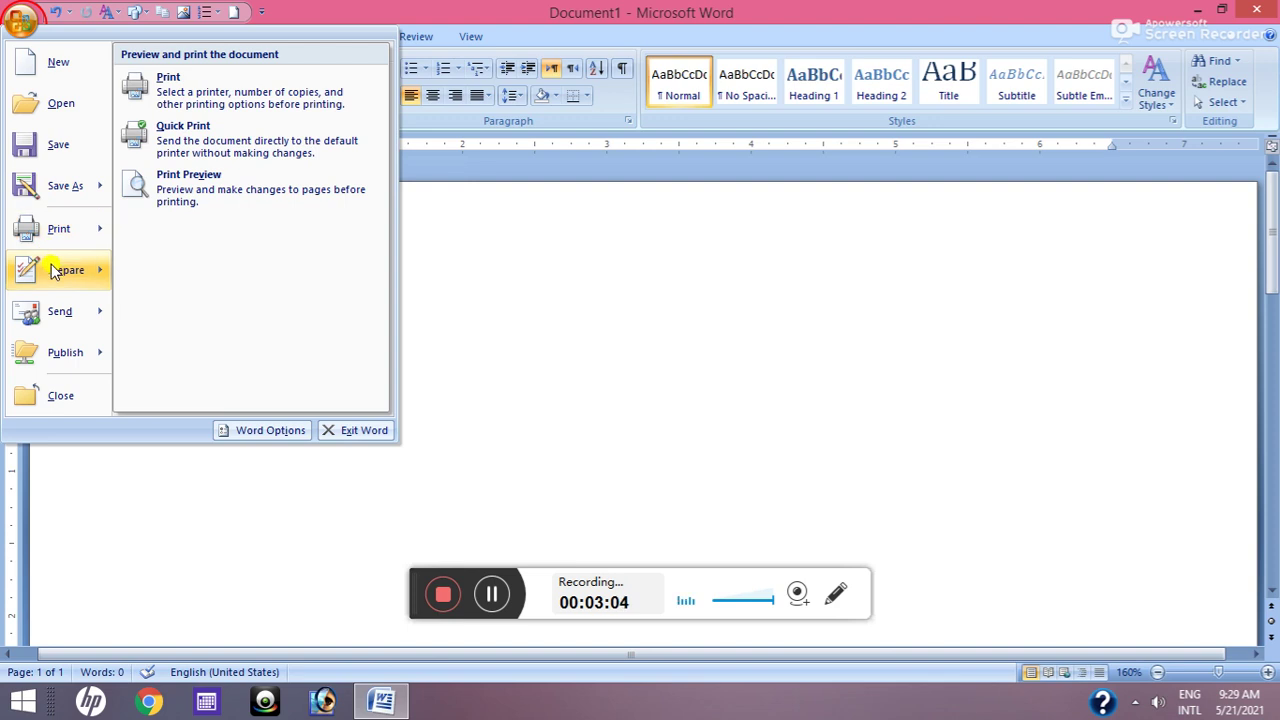
{"action": "mouse_move", "coordinate": [55, 265]}
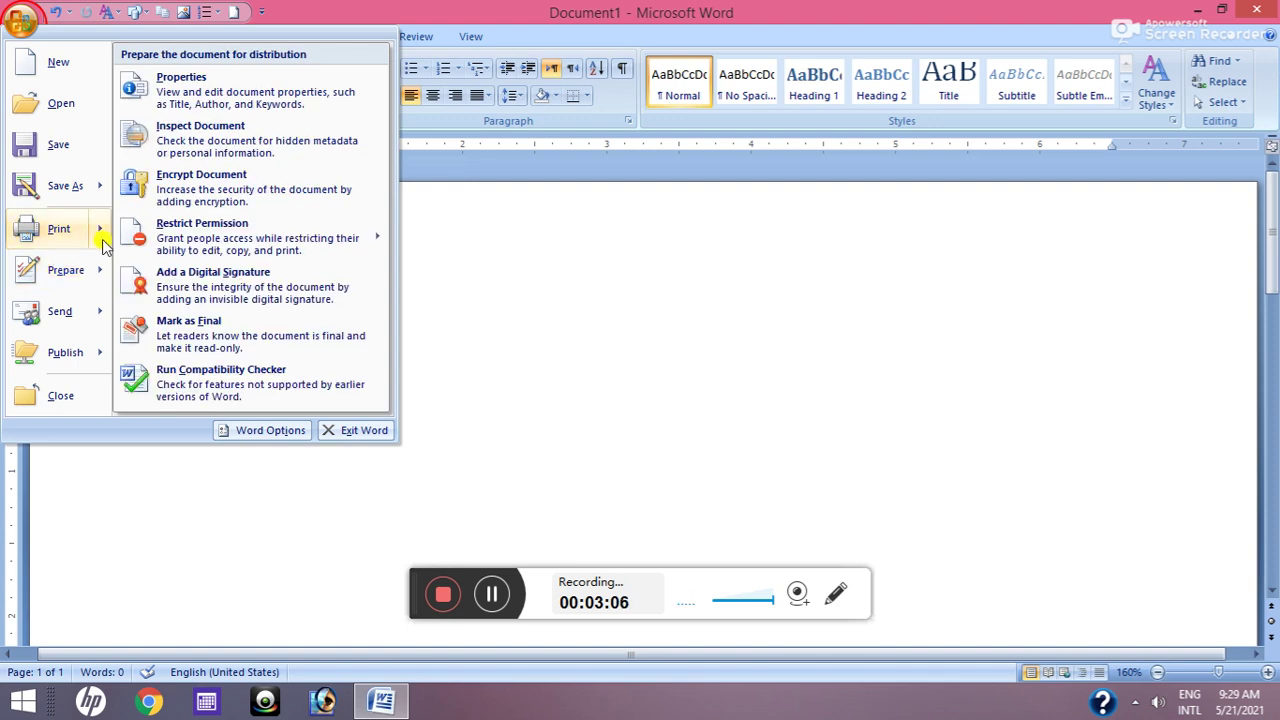
{"action": "mouse_move", "coordinate": [395, 262]}
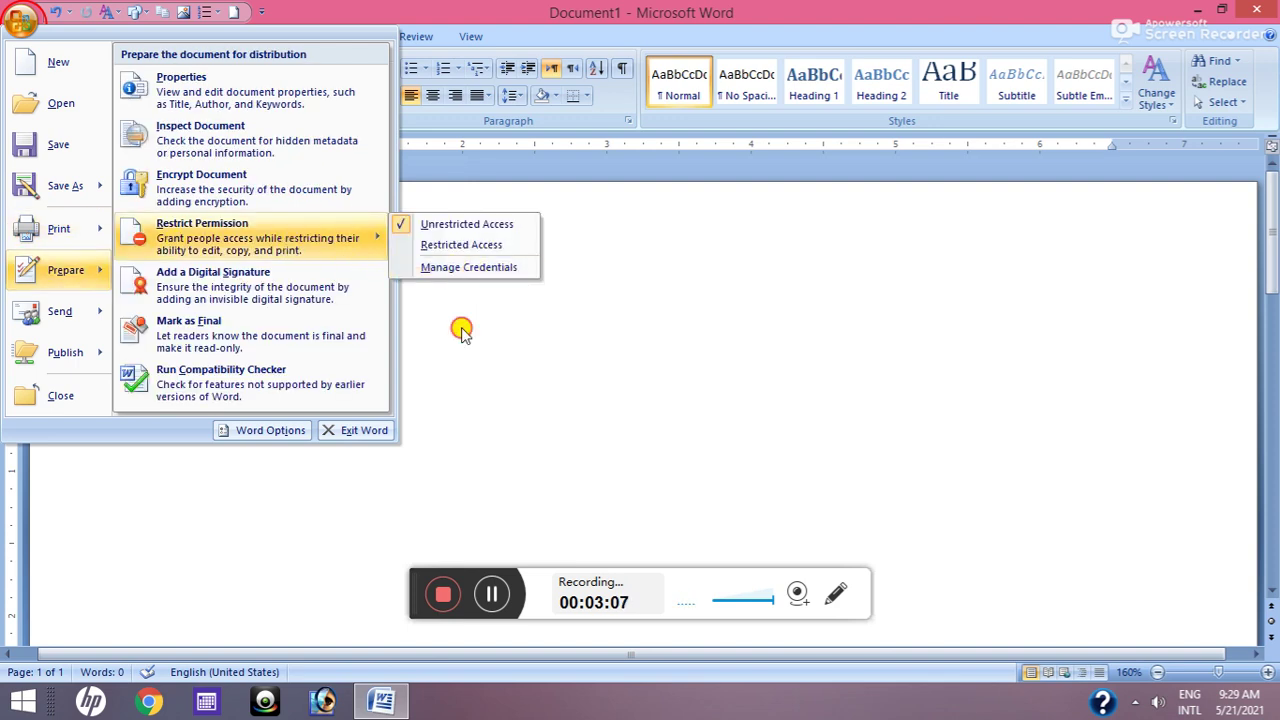
{"action": "left_click", "coordinate": [458, 326]}
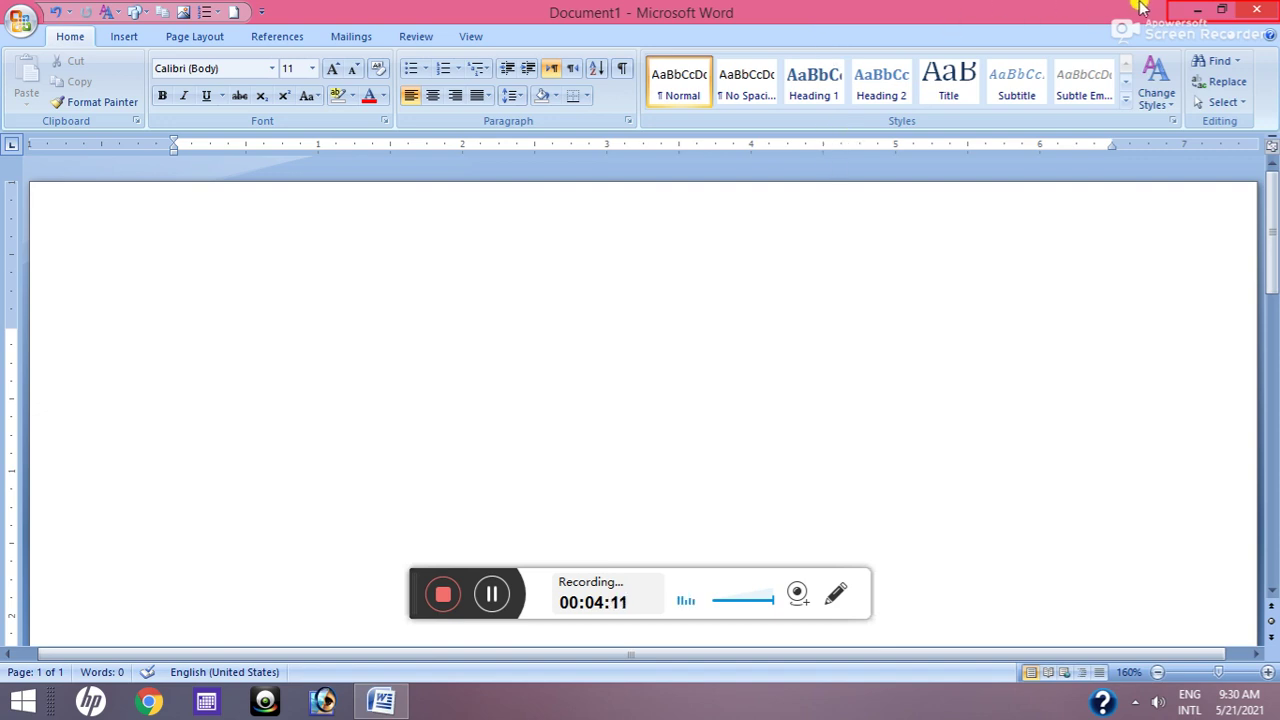
{"action": "left_click", "coordinate": [1196, 12]}
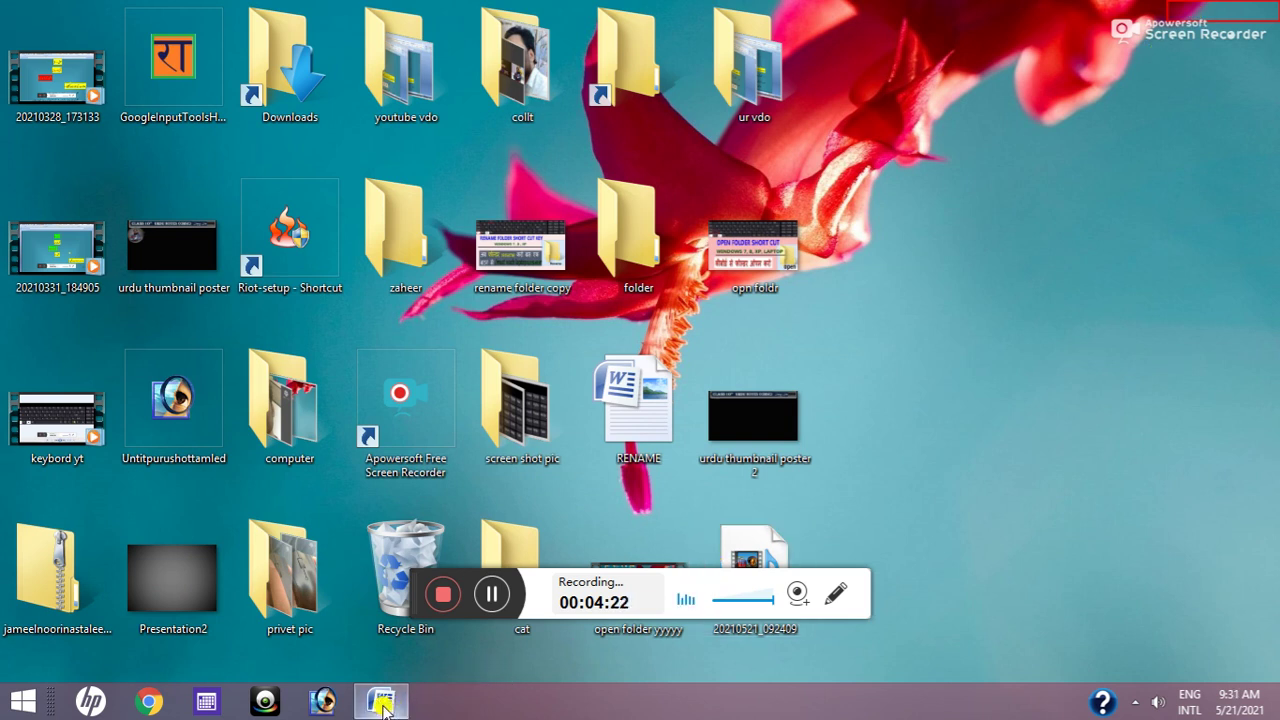
Bring Word back from the taskbar, then restore it down to a smaller window.
{"action": "mouse_move", "coordinate": [383, 706]}
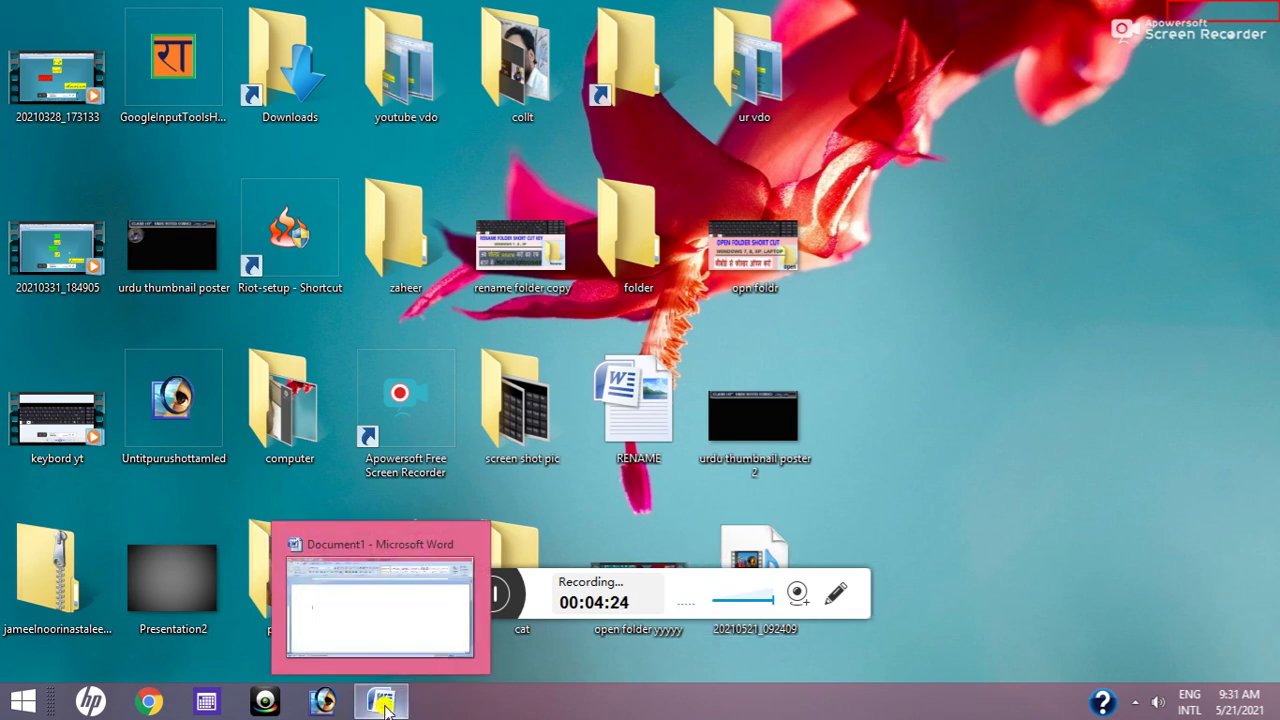
{"action": "left_click", "coordinate": [383, 703]}
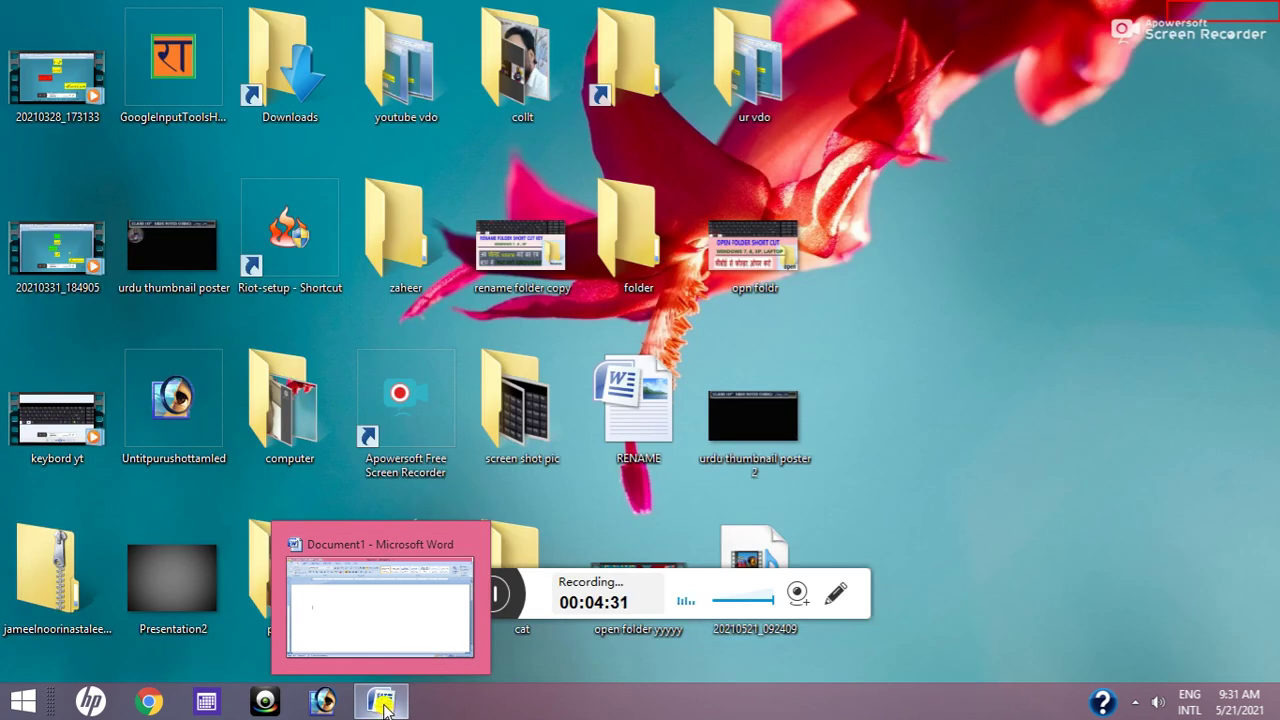
{"action": "left_click", "coordinate": [383, 703]}
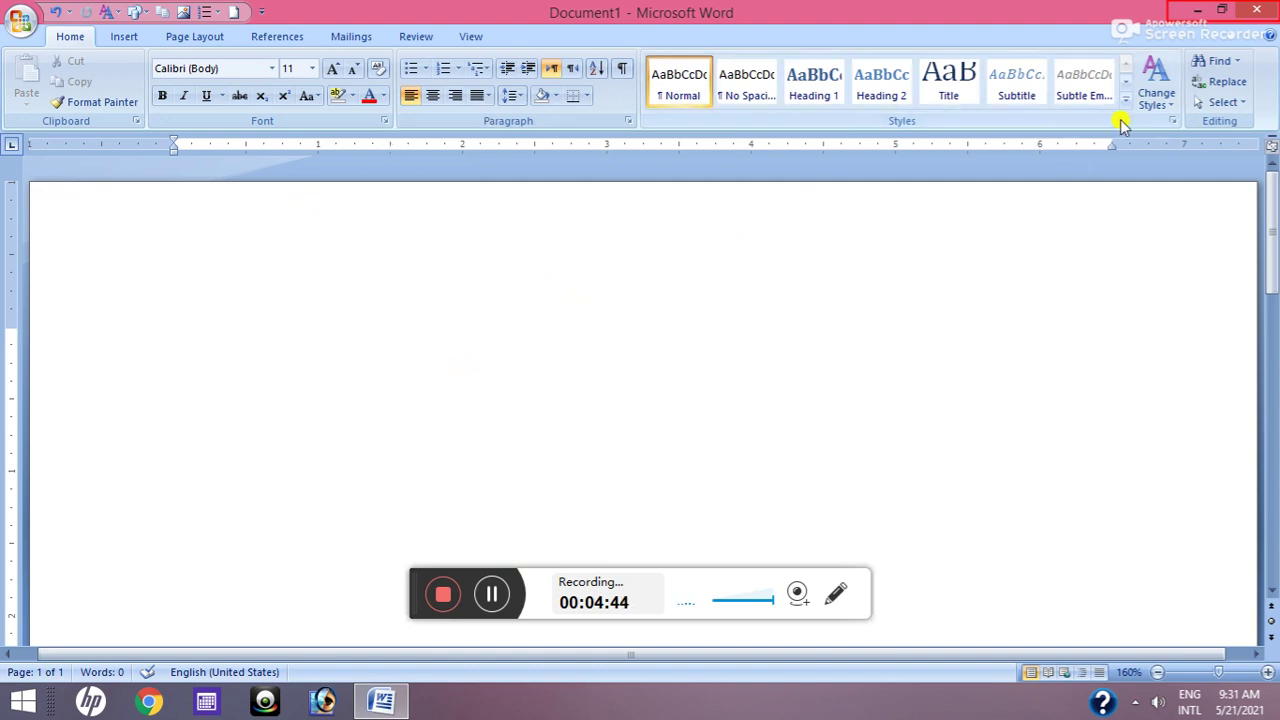
{"action": "left_click", "coordinate": [1218, 10]}
{"action": "mouse_move", "coordinate": [1278, 5]}
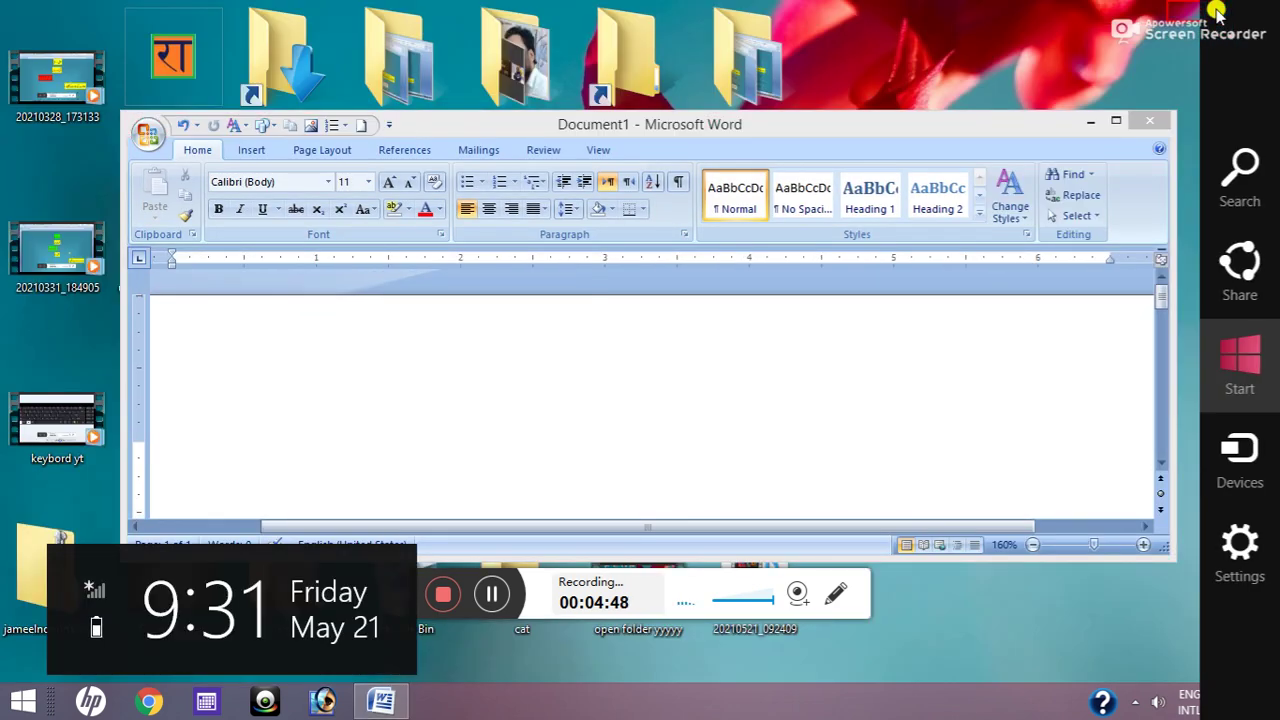
{"action": "left_click", "coordinate": [714, 337]}
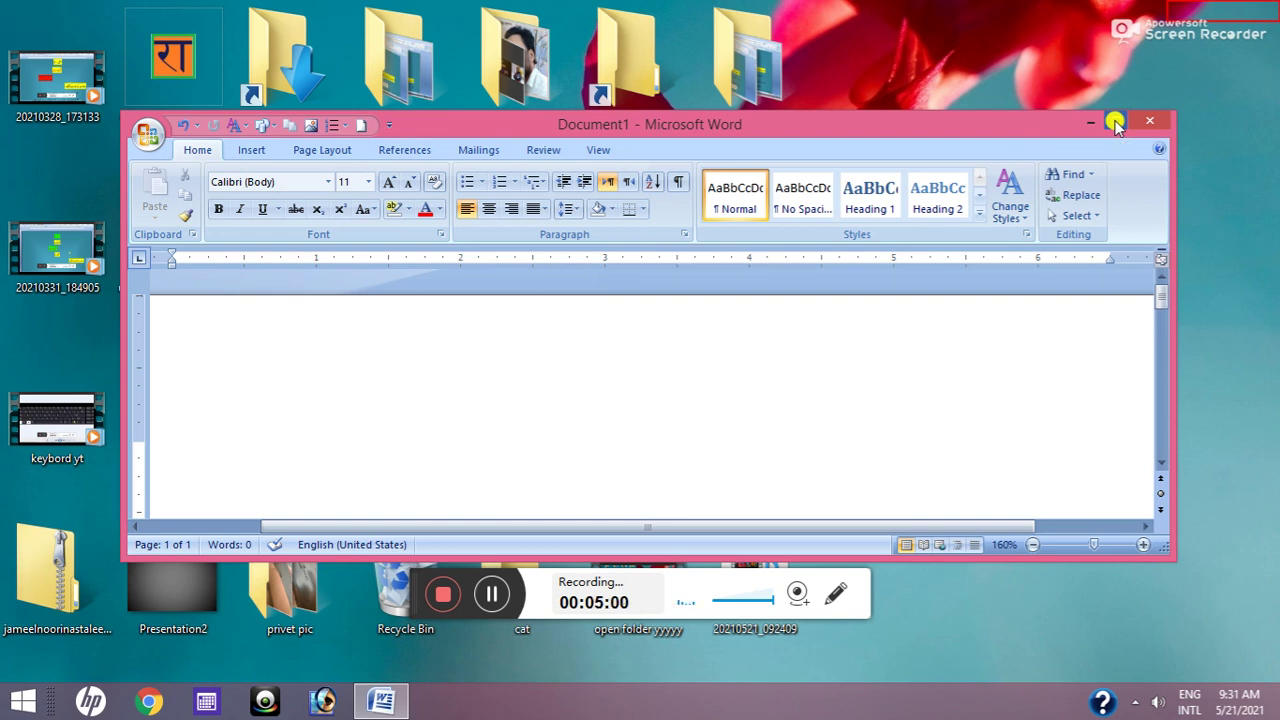
Maximize the Word window so Document1 fills the screen.
{"action": "left_click", "coordinate": [1115, 122]}
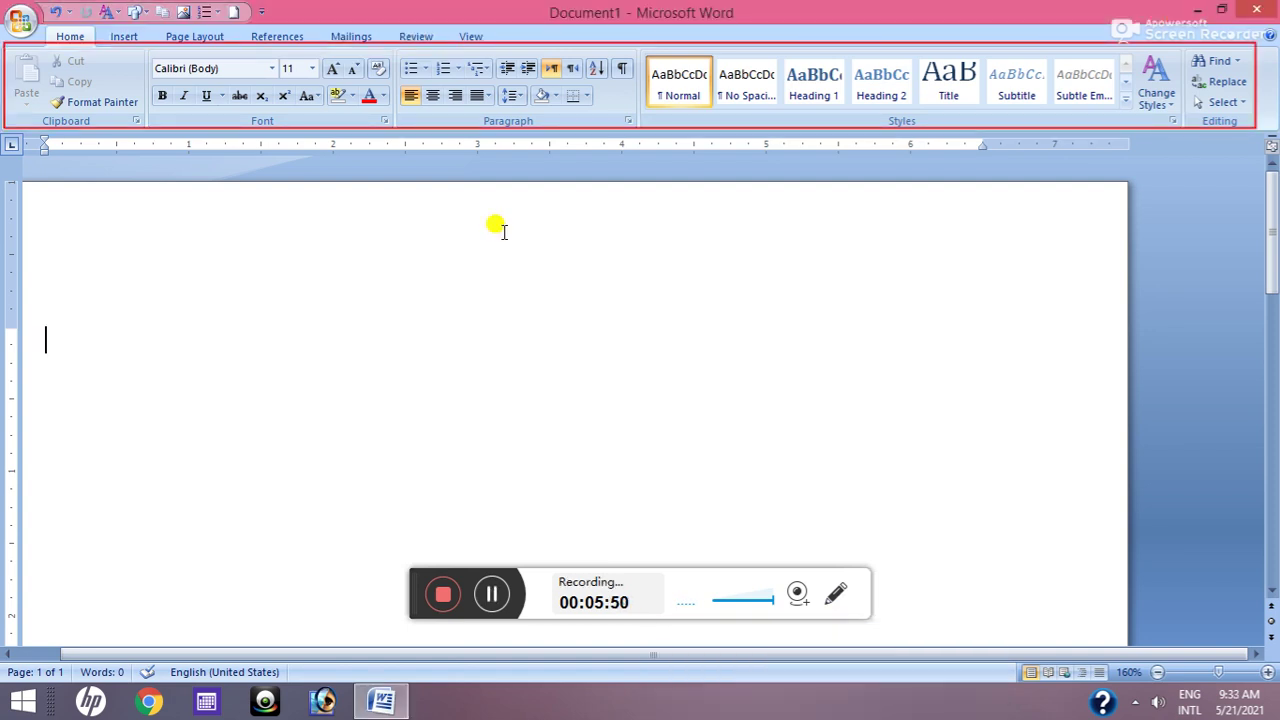
{"action": "key", "text": "alt"}
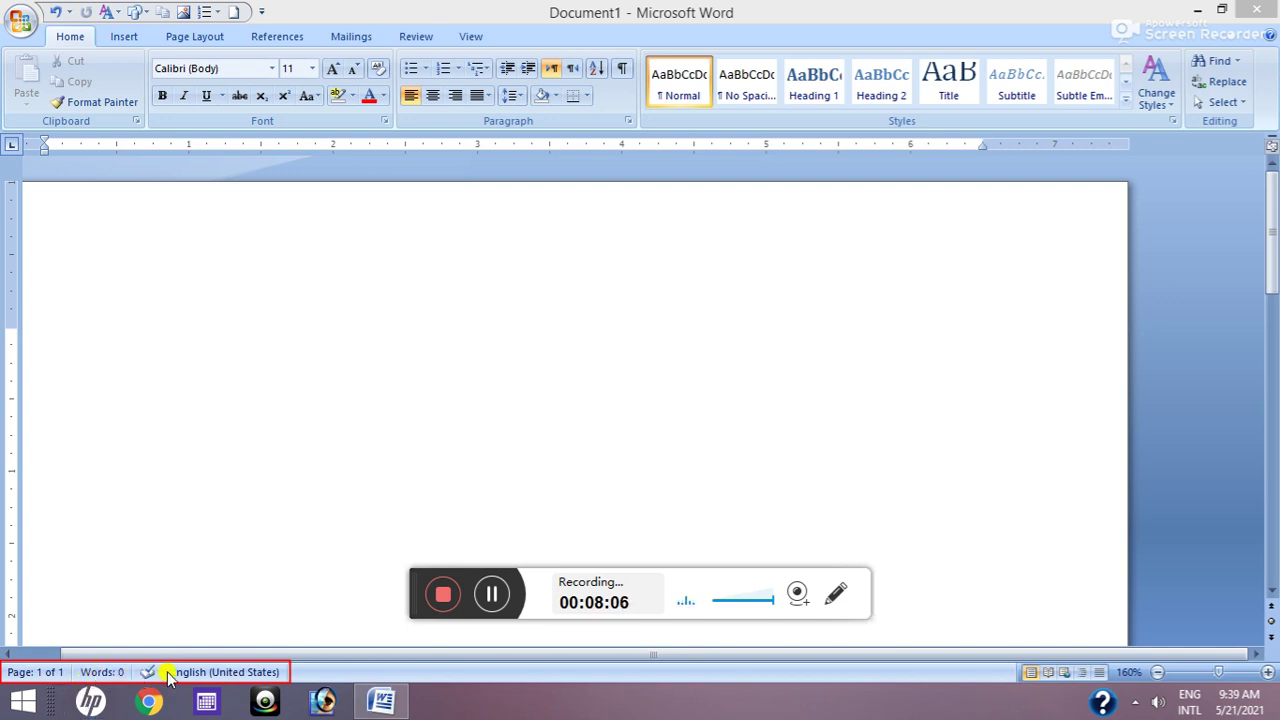
Type 'far of the' on the blank page, auto-capitalized to 'Far of the'.
{"action": "left_click", "coordinate": [351, 345]}
{"action": "type", "text": "fa"}
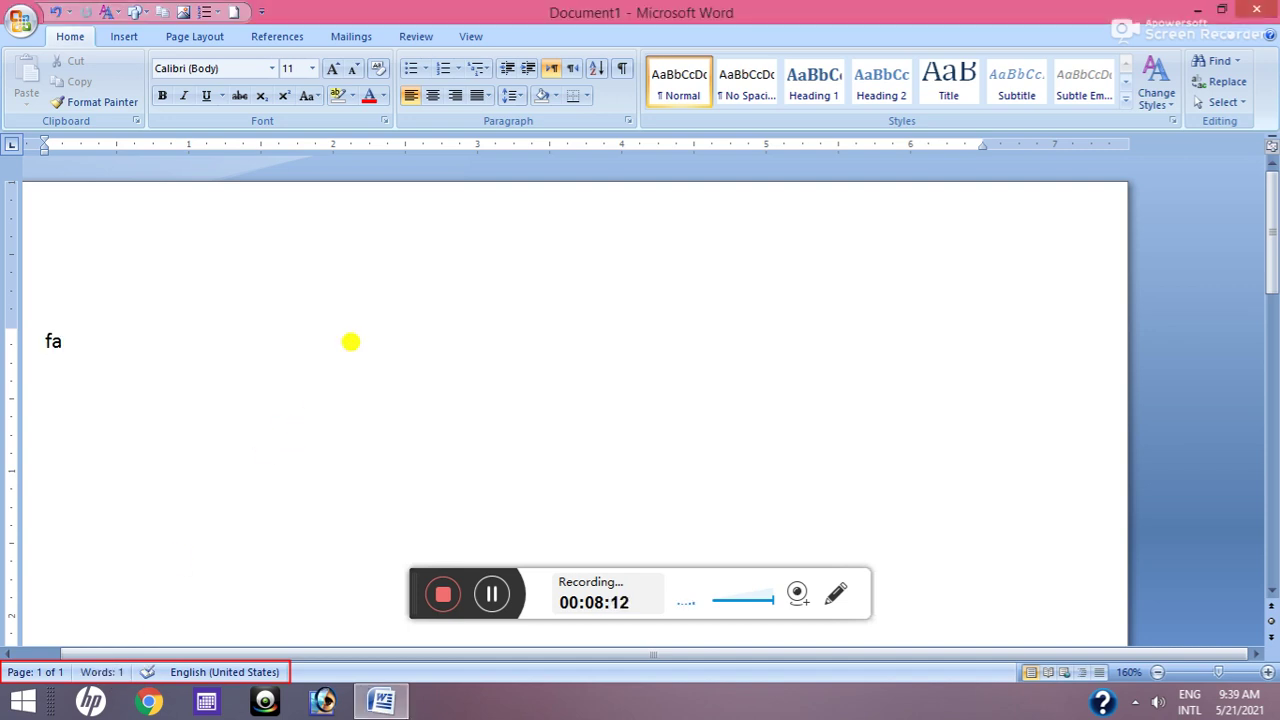
{"action": "type", "text": "r"}
{"action": "type", "text": " of"}
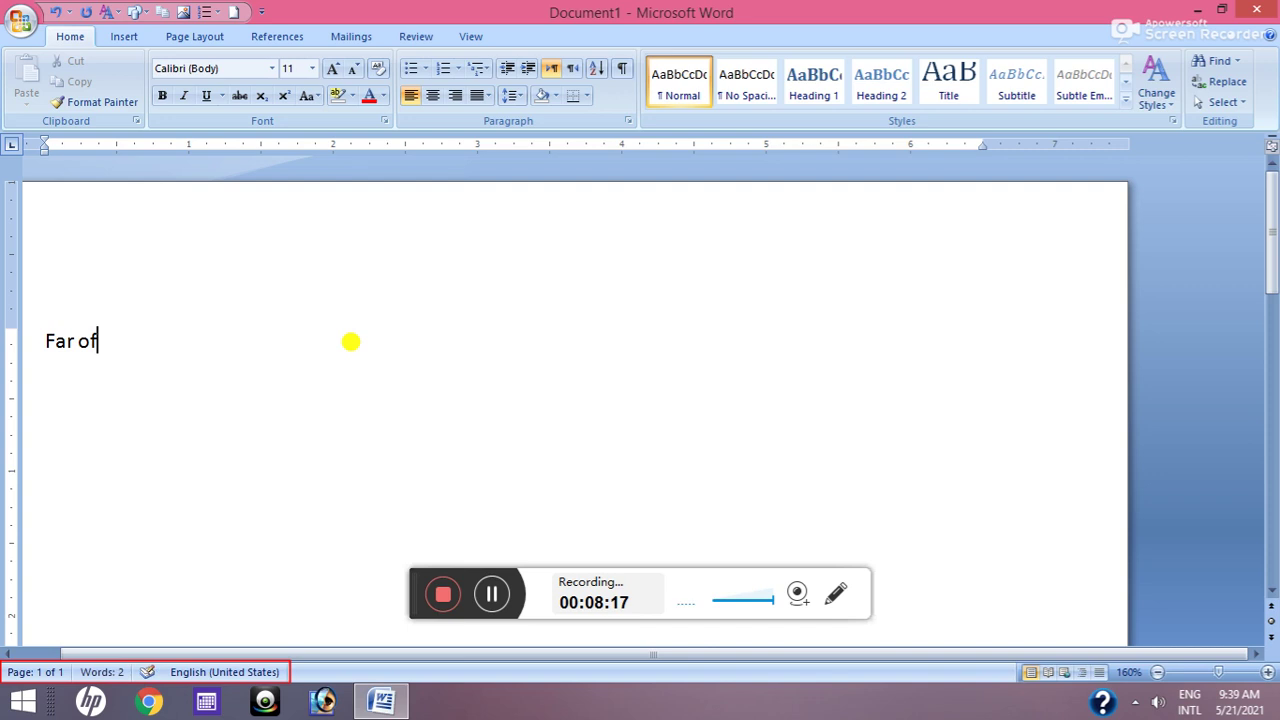
{"action": "type", "text": " the"}
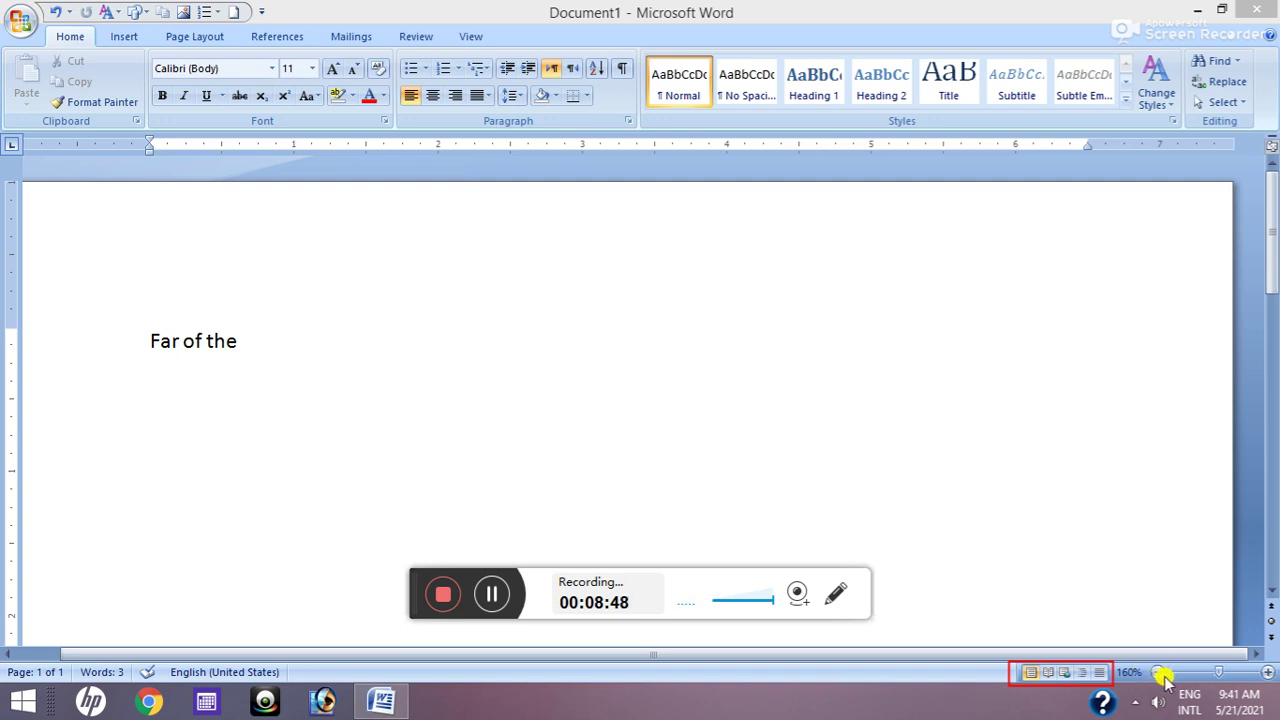
Zoom in on the 'Far of the' line step by step up to 240%.
{"action": "left_click", "coordinate": [1267, 677]}
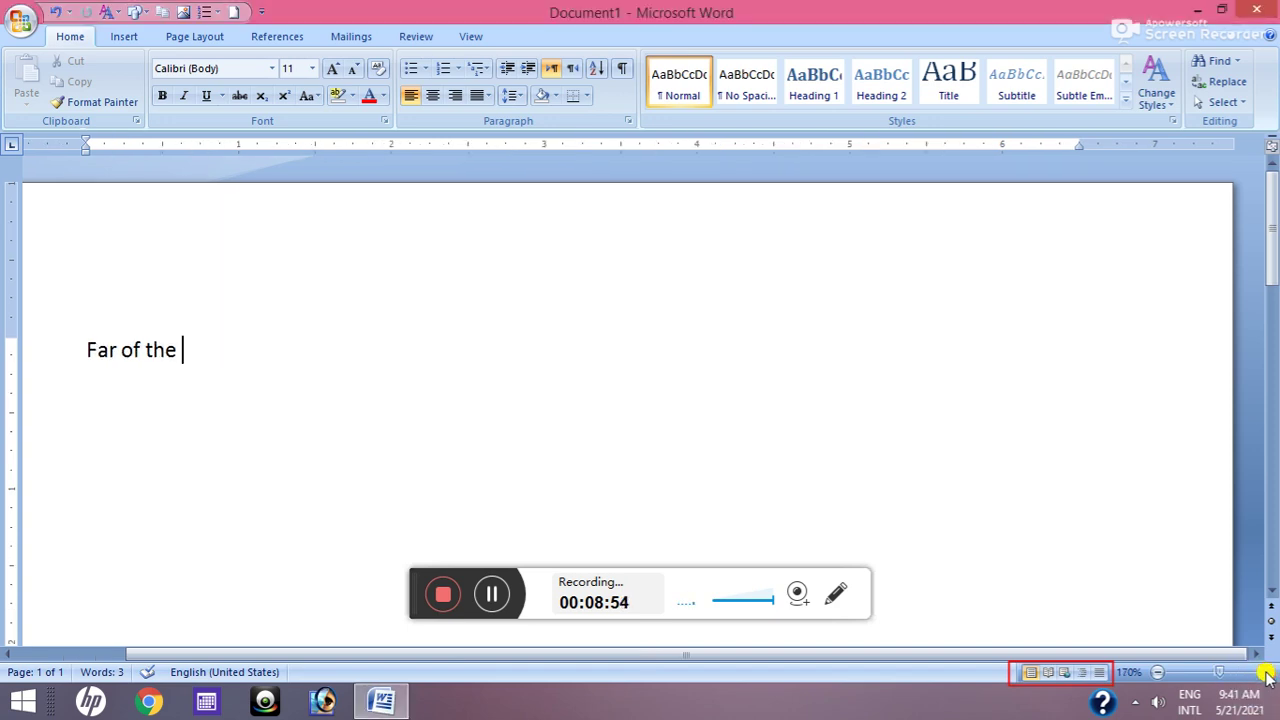
{"action": "left_click", "coordinate": [1267, 677]}
{"action": "left_click", "coordinate": [1267, 677]}
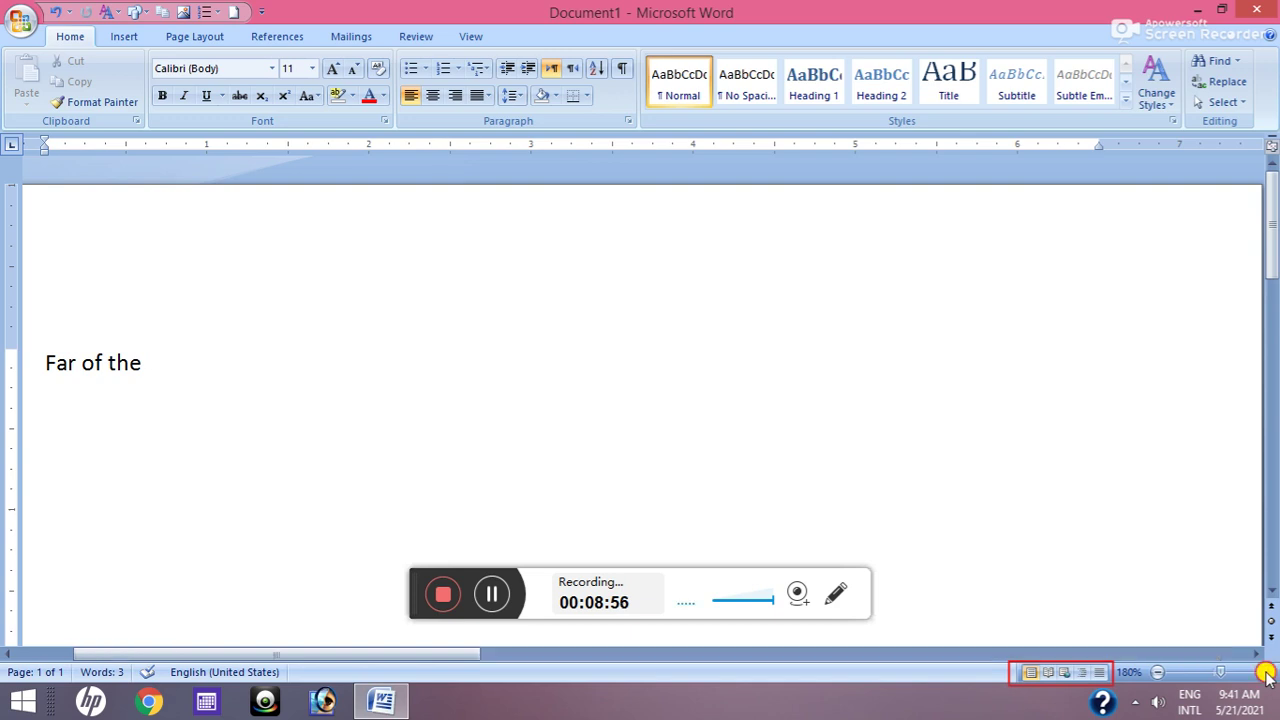
{"action": "left_click", "coordinate": [1267, 677]}
{"action": "left_click", "coordinate": [1267, 677]}
{"action": "left_click", "coordinate": [1267, 677]}
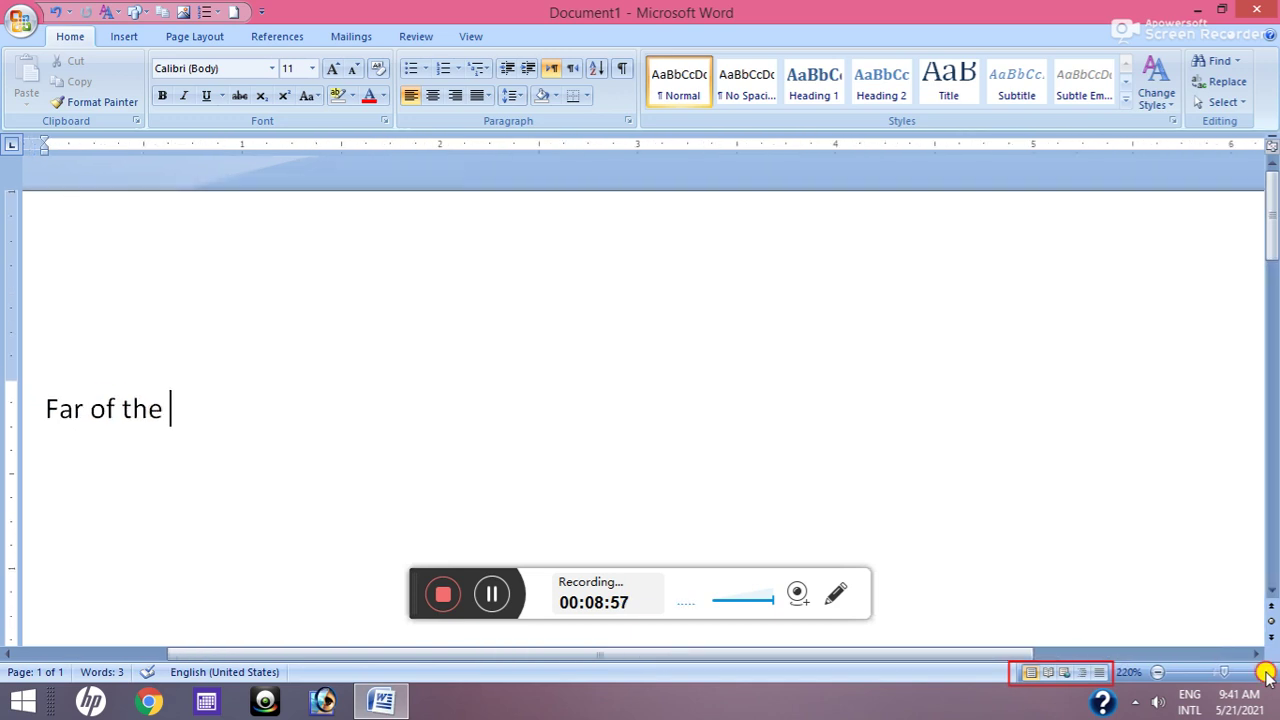
{"action": "left_click", "coordinate": [1267, 677]}
{"action": "left_click", "coordinate": [1267, 677]}
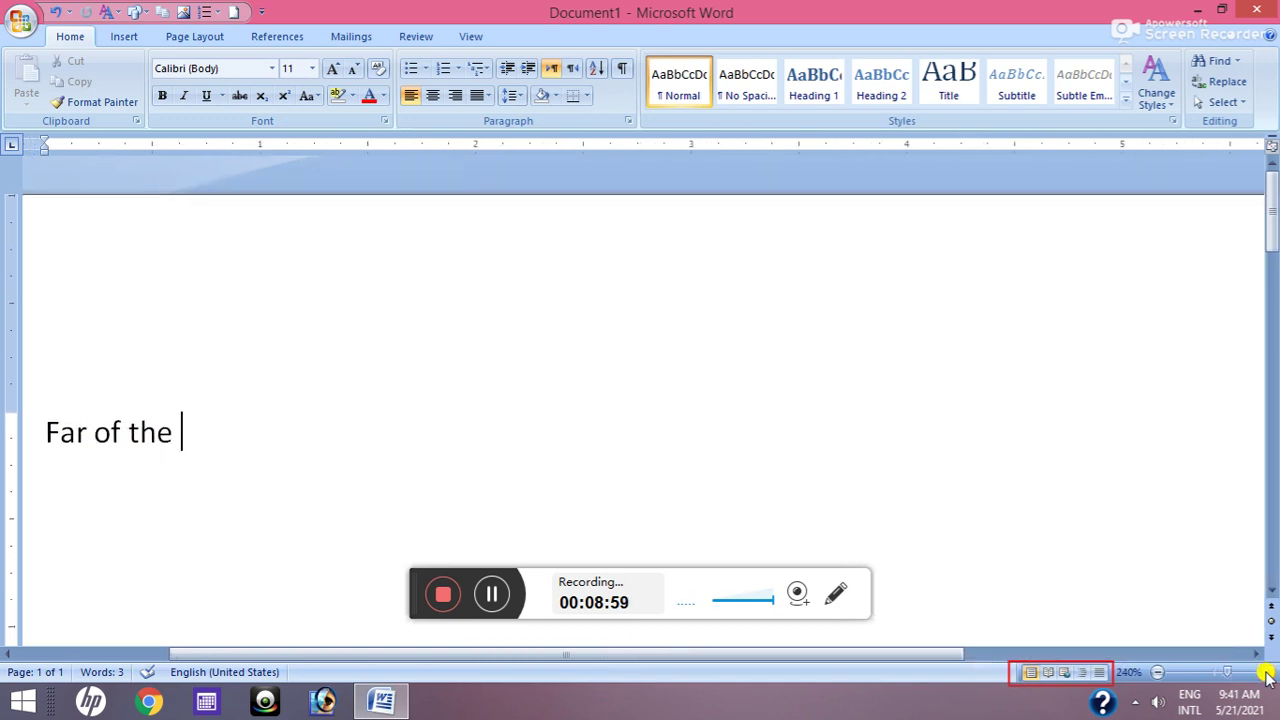
Zoom back out step by step from 230% down to 100%.
{"action": "left_click", "coordinate": [1157, 673]}
{"action": "left_click", "coordinate": [1157, 673]}
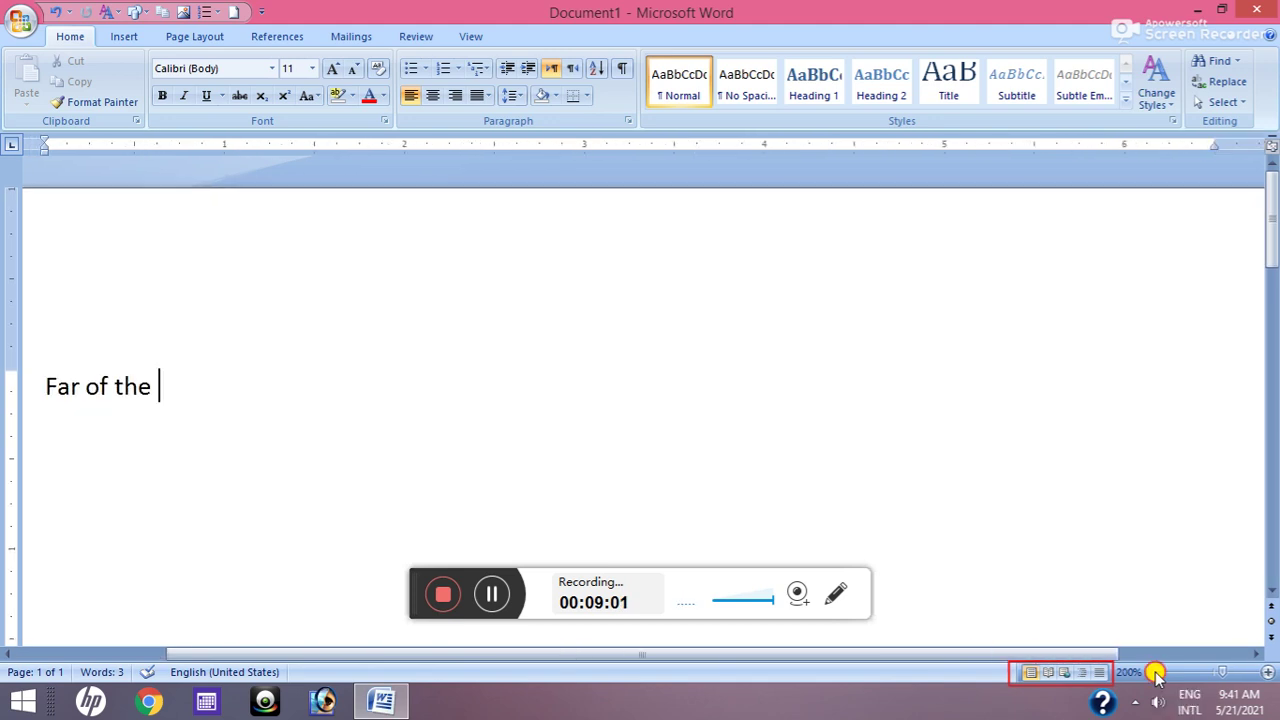
{"action": "left_click", "coordinate": [1157, 673]}
{"action": "left_click", "coordinate": [1157, 673]}
{"action": "left_click", "coordinate": [1157, 673]}
{"action": "left_click", "coordinate": [1157, 673]}
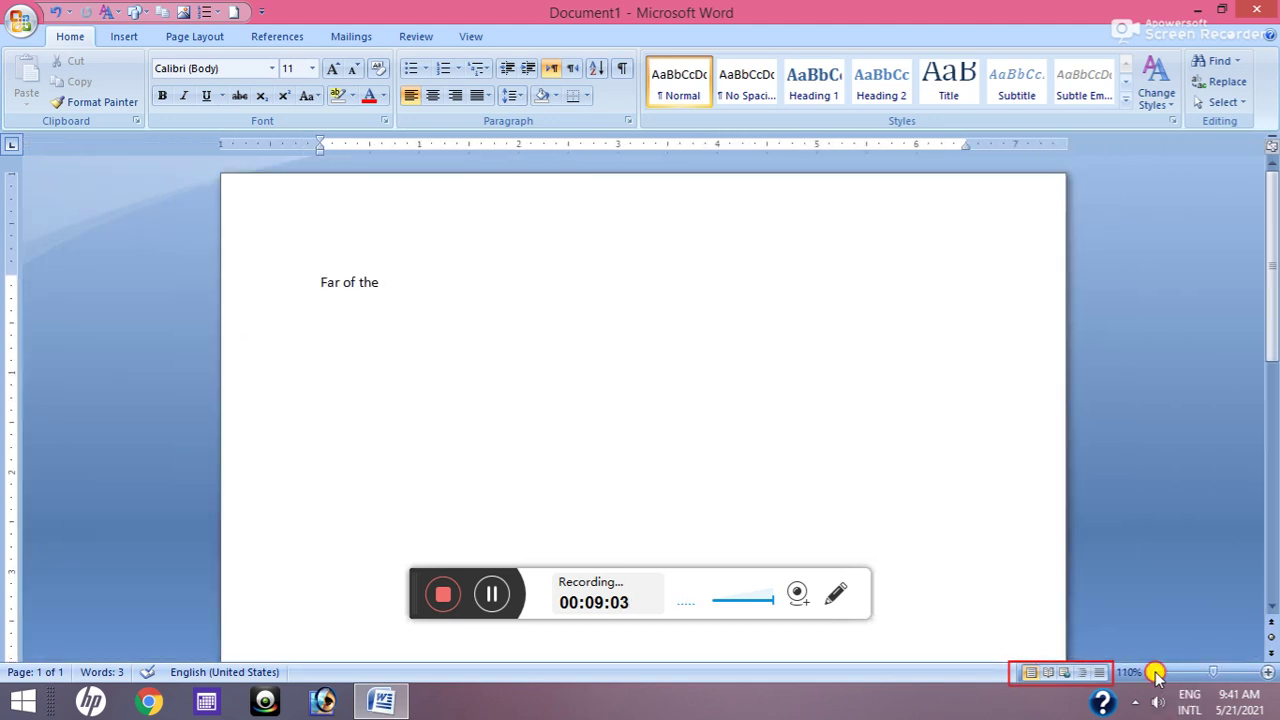
{"action": "left_click", "coordinate": [1157, 673]}
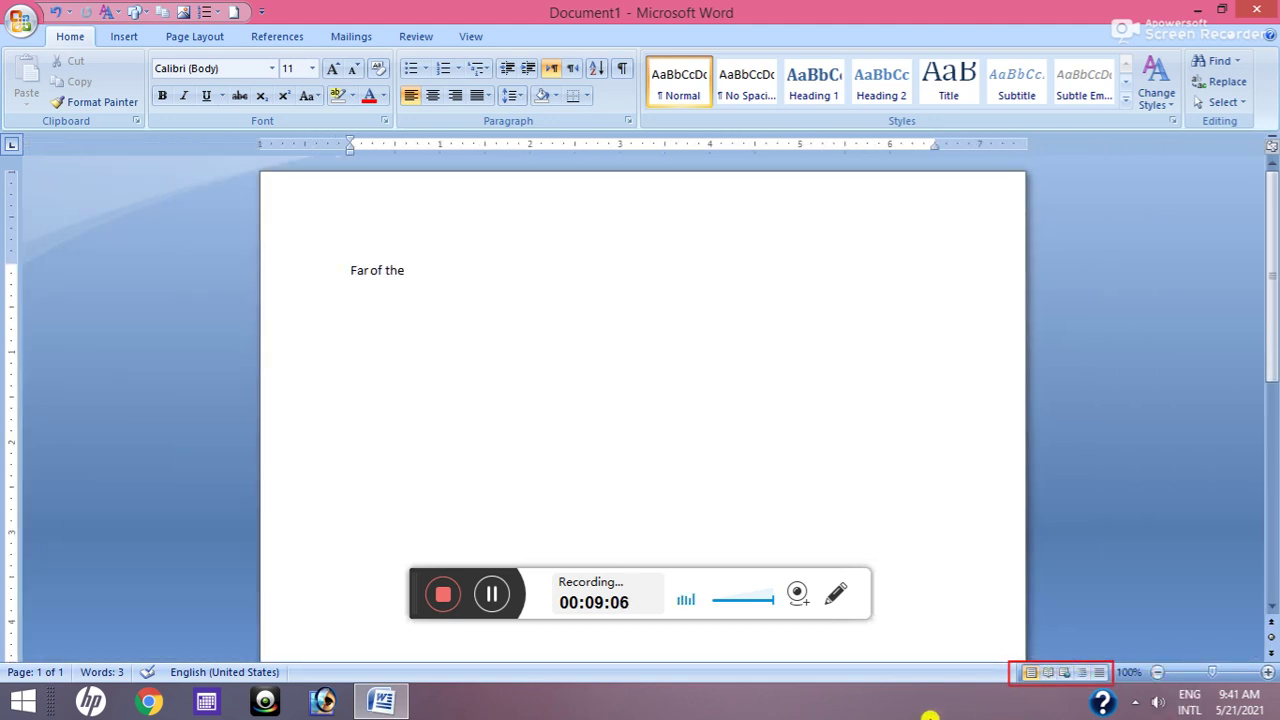
{"action": "left_click", "coordinate": [928, 718]}
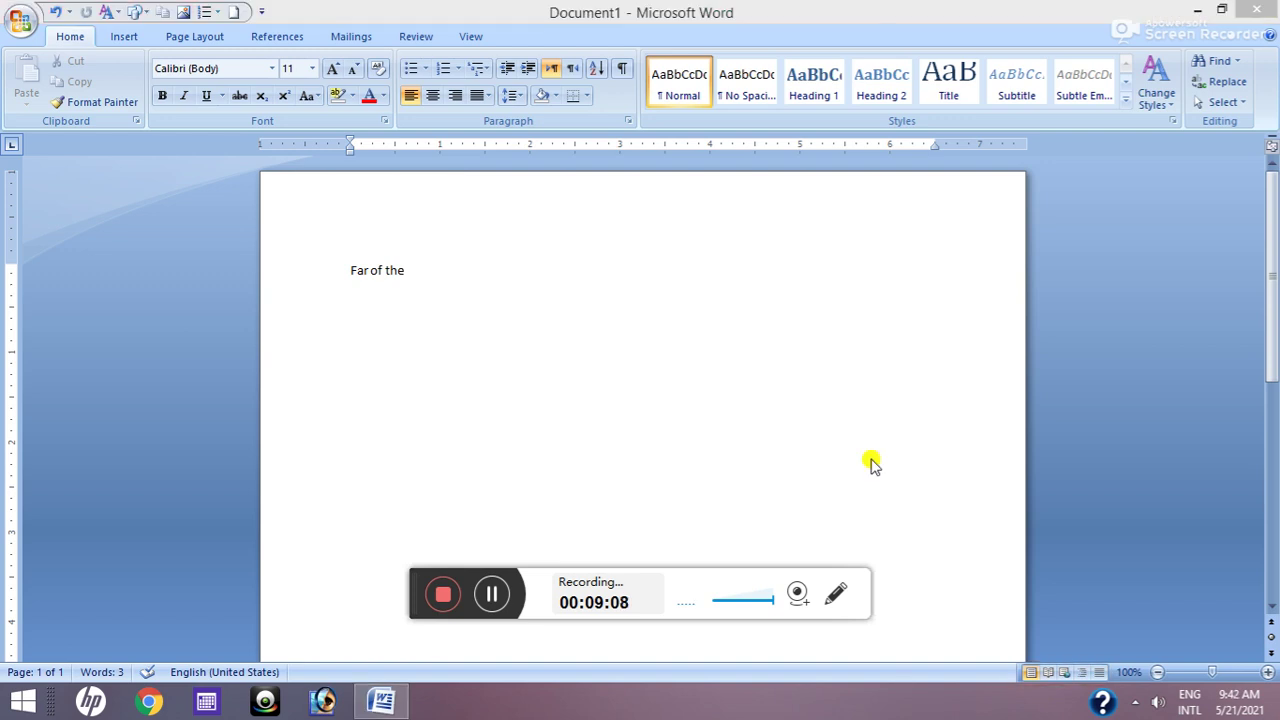